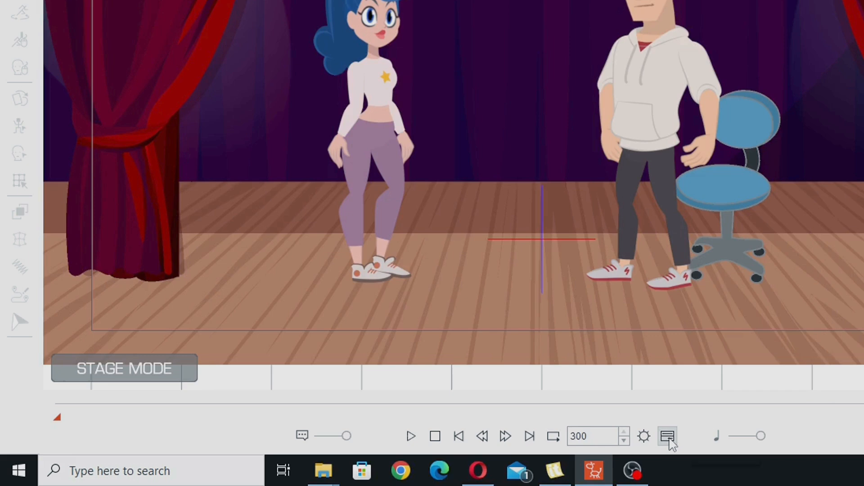
Step: Show the timeline and scrub back through the frames before and during the male character's Talk clip
left_click(668, 437)
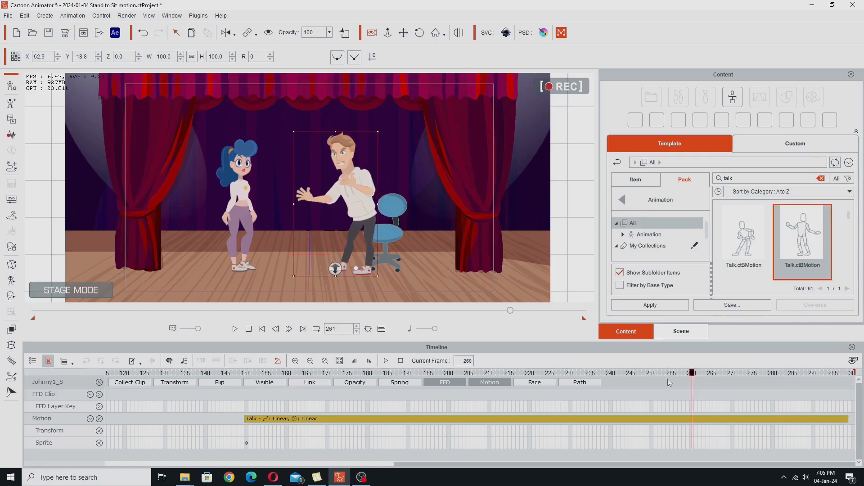
left_click_drag(337, 381, 244, 396)
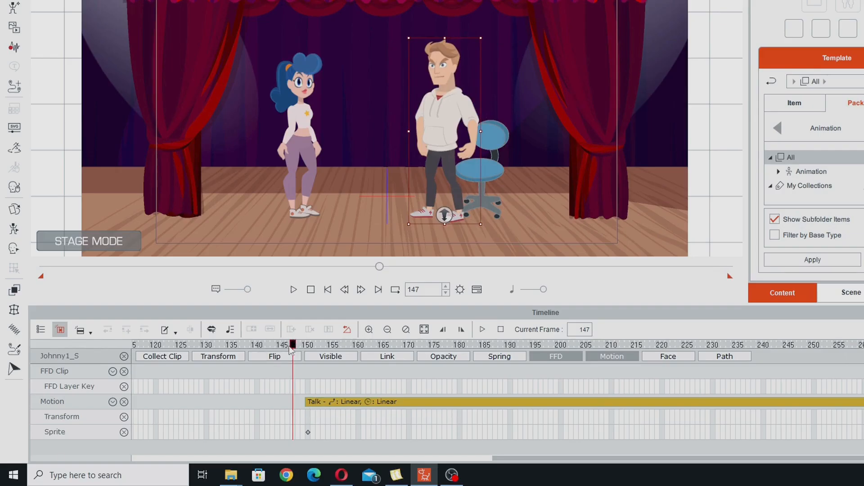
left_click_drag(293, 349, 200, 363)
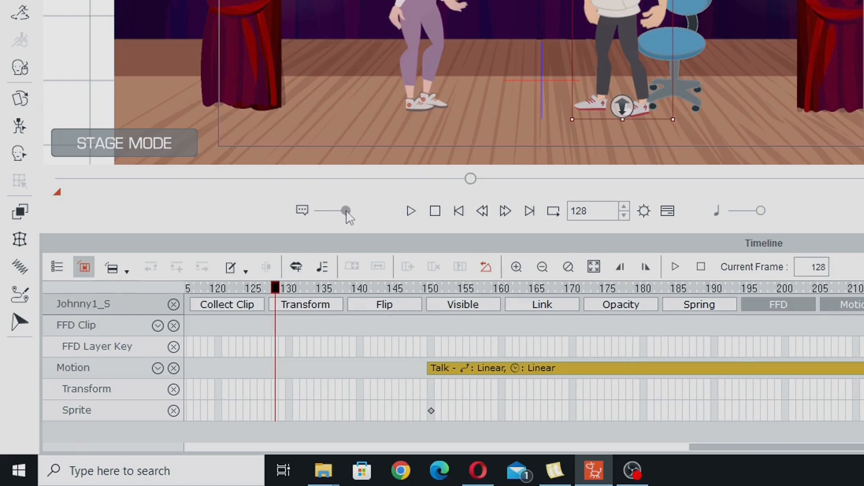
Step: Turn the voice volume down to its minimum and set the playhead to frame 150, where the Talk clip starts
left_click_drag(346, 211, 299, 210)
left_click_drag(277, 291, 225, 300)
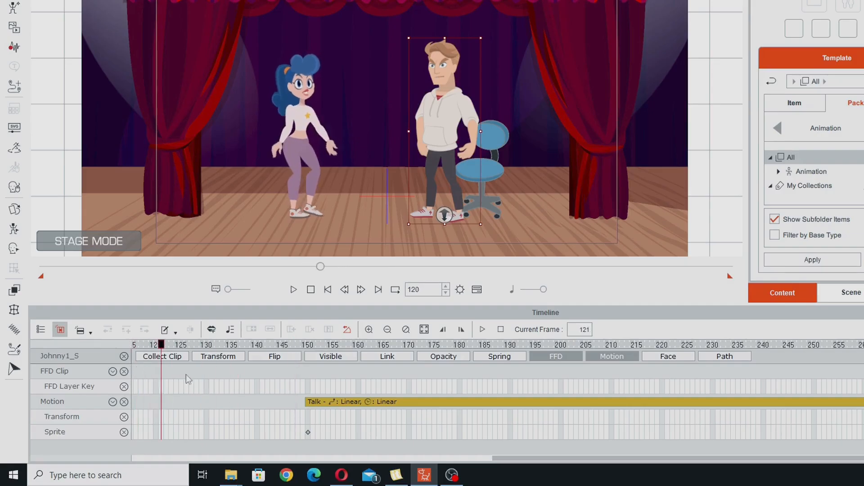
left_click_drag(188, 379, 510, 386)
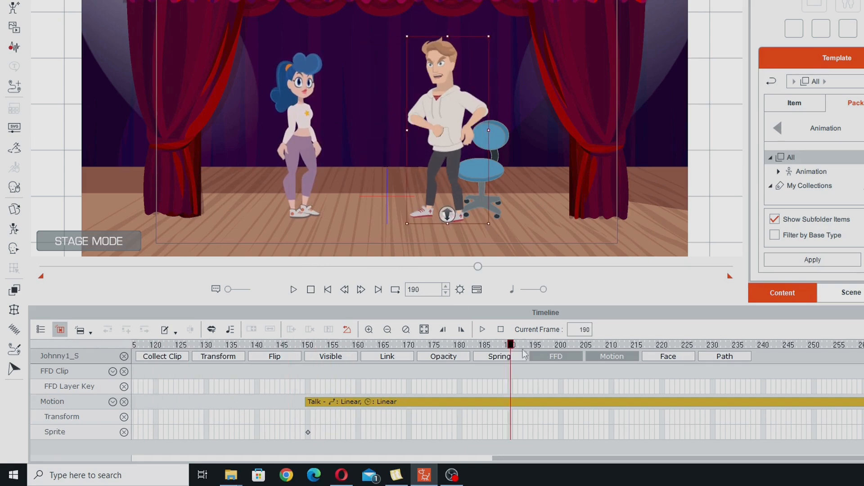
left_click_drag(511, 348, 308, 346)
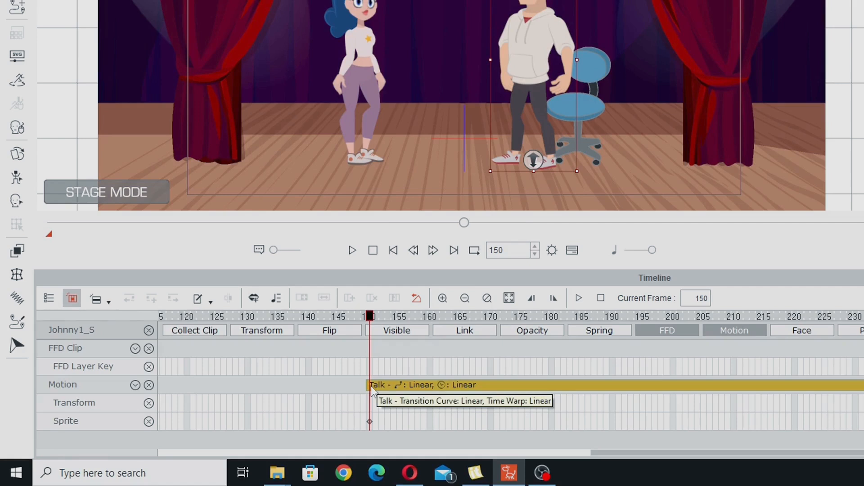
Step: Hide the male character's FFD tracks in the timeline while keeping the Motion track shown
right_click(247, 419)
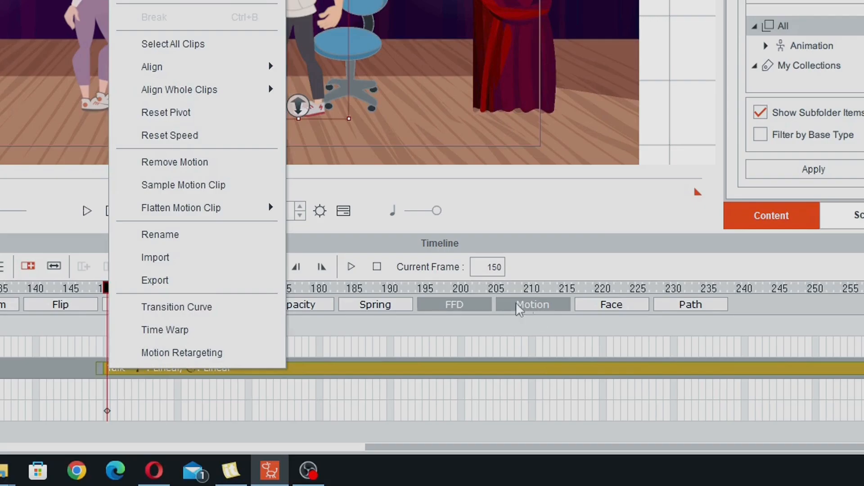
left_click(516, 301)
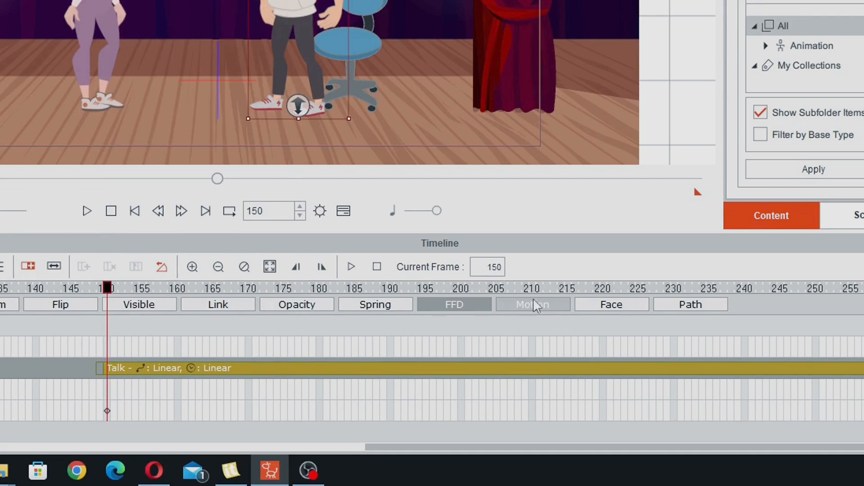
left_click(534, 299)
left_click(533, 301)
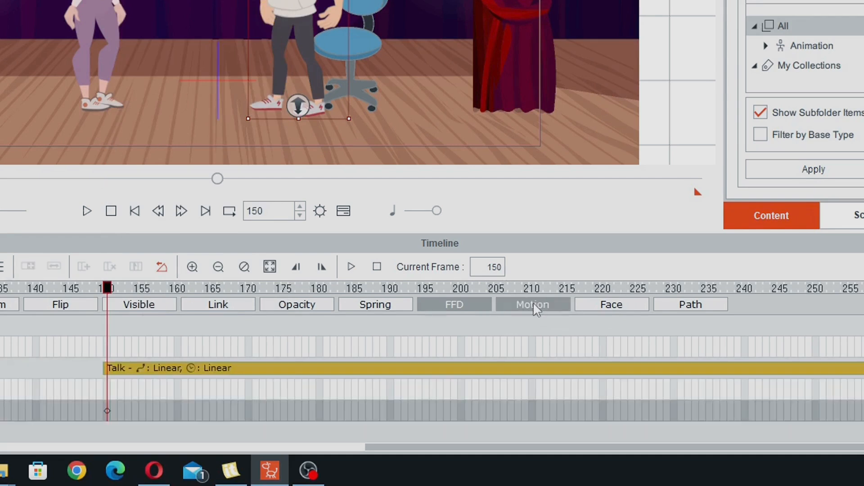
left_click(459, 306)
left_click(454, 310)
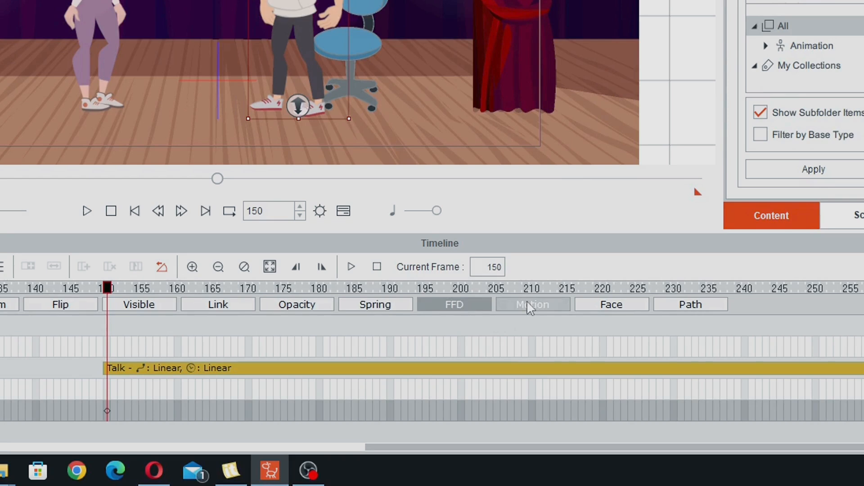
left_click(472, 304)
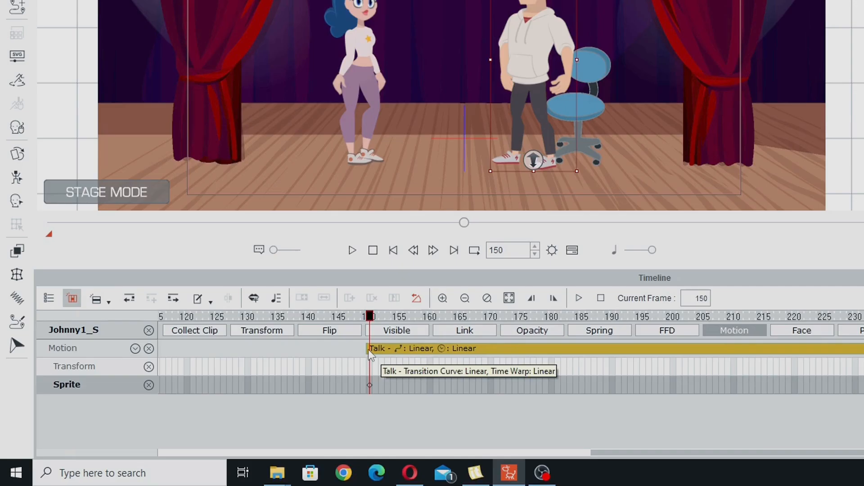
Step: Start Remove Motion on the Talk clip at frame 150 and mark the right leg bones RThigh through RToe as targets
right_click(371, 351)
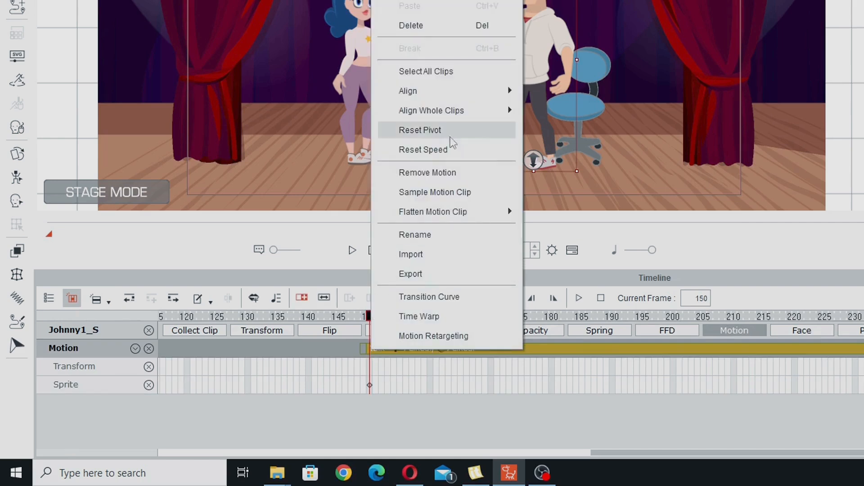
left_click(466, 173)
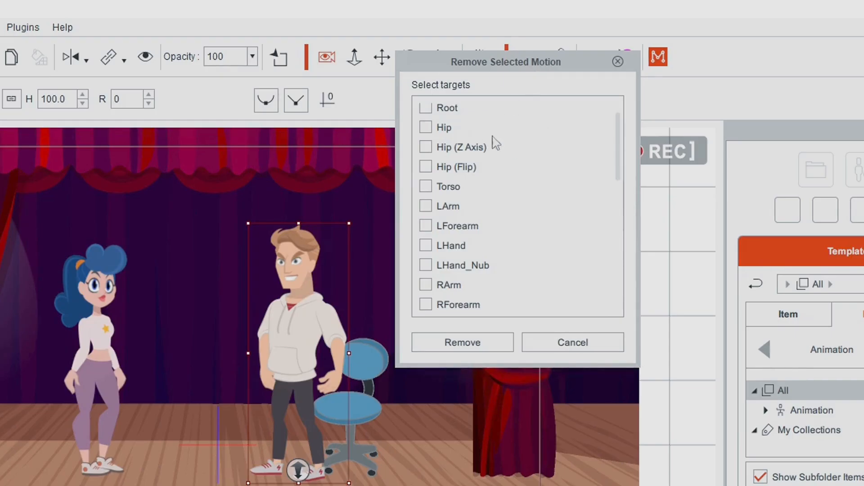
left_click_drag(618, 140, 600, 328)
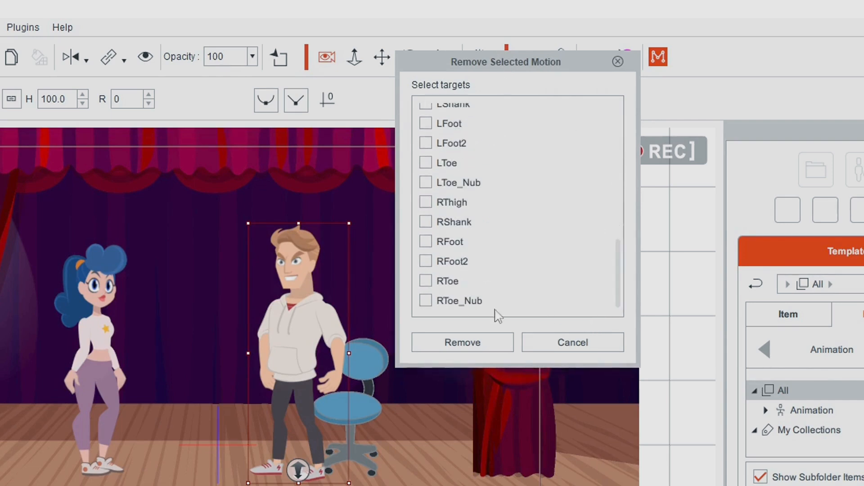
left_click(426, 281)
left_click(425, 261)
left_click(425, 242)
left_click(426, 222)
left_click(425, 202)
Step: Add the left leg bones LThigh through LToe_Nub to the targets and remove the selected motion from the Talk clip
left_click(426, 182)
left_click(425, 163)
left_click(425, 143)
left_click(425, 123)
scroll(477, 187, "up", 2)
left_click(426, 173)
left_click(425, 153)
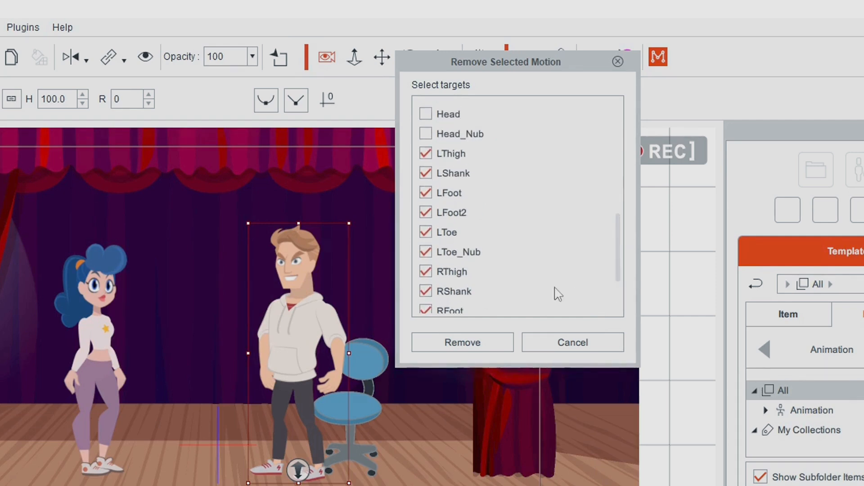
left_click(461, 343)
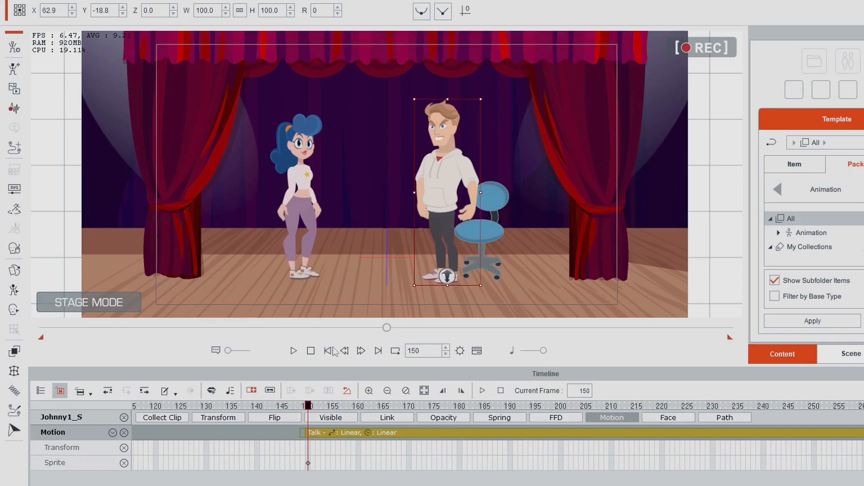
Step: Play the Talk clip from frame 150 to check the leg movement, and return to frame 150
left_click(293, 351)
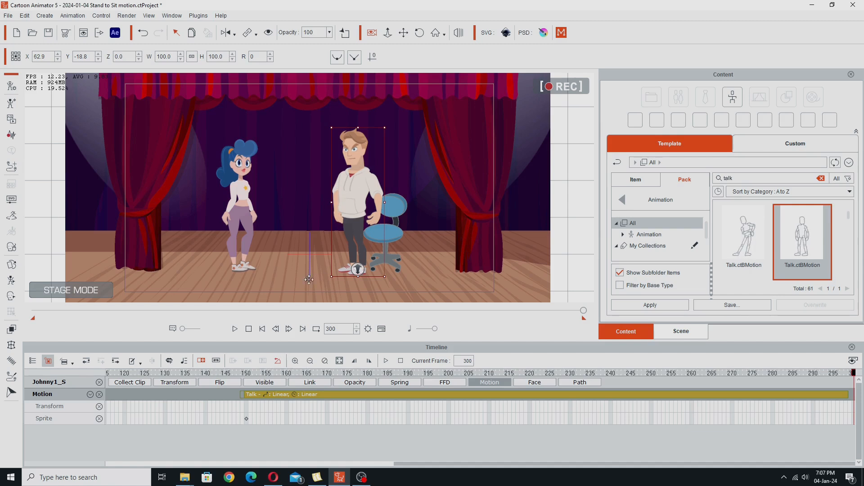
left_click(246, 372)
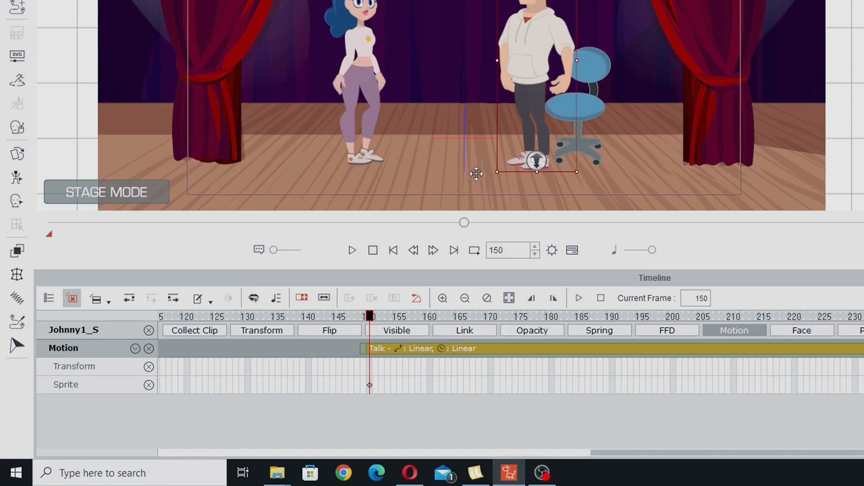
Step: Remove the Hip, Hip (Z Axis) and Hip (Flip) motion from the Talk clip at frame 150
right_click(369, 350)
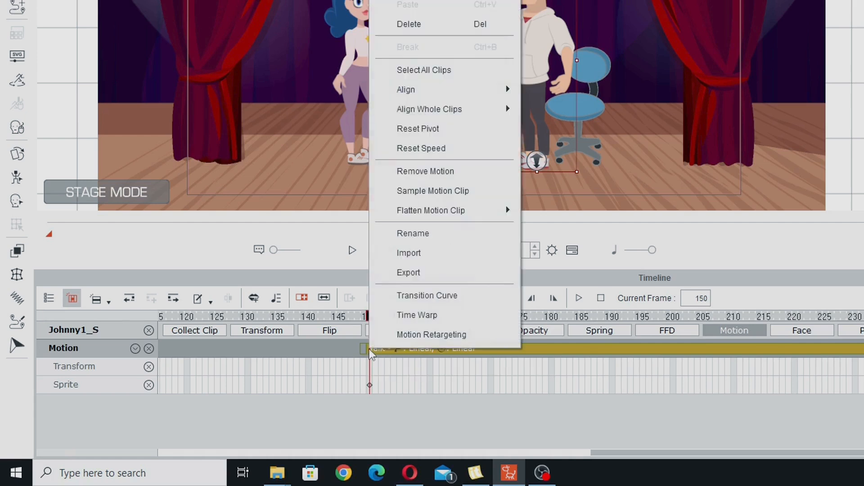
left_click(440, 172)
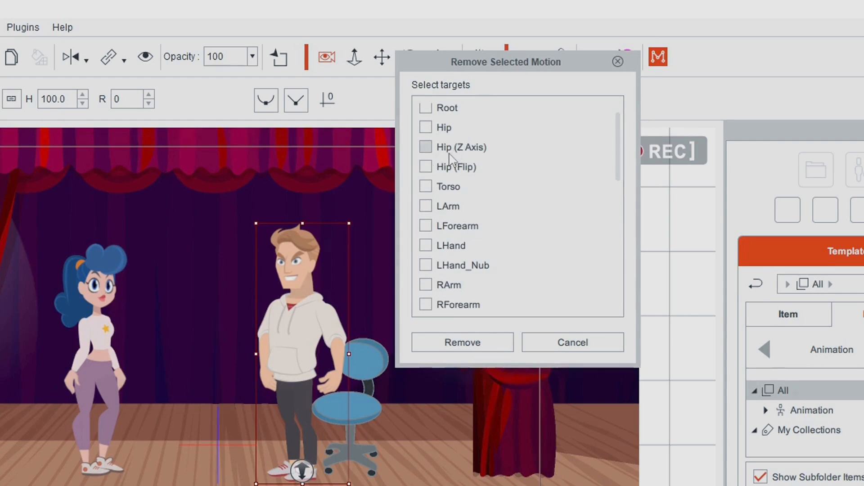
left_click(427, 151)
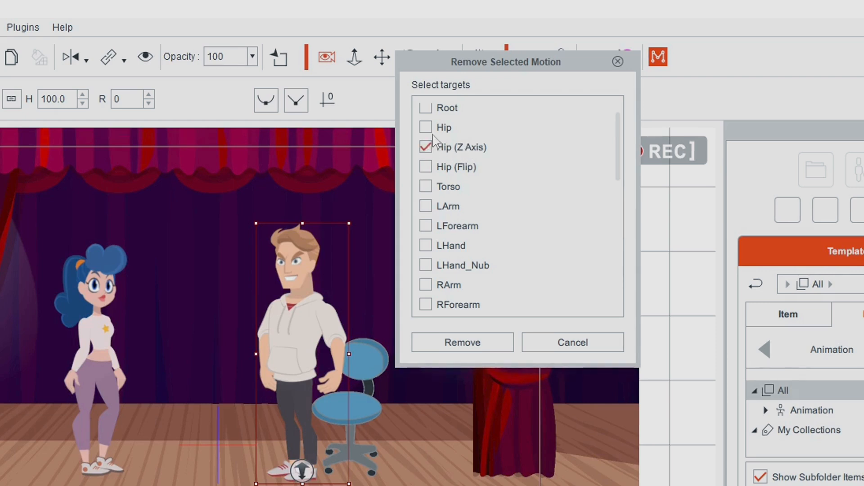
left_click(426, 167)
left_click(425, 128)
left_click(463, 343)
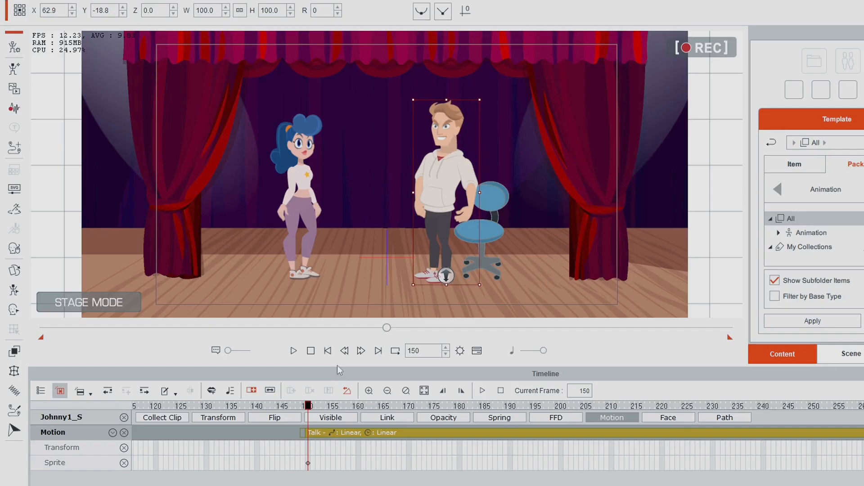
Step: Preview the Talk clip from frame 150 to check the hip and lower body, and stop the playback
left_click(295, 354)
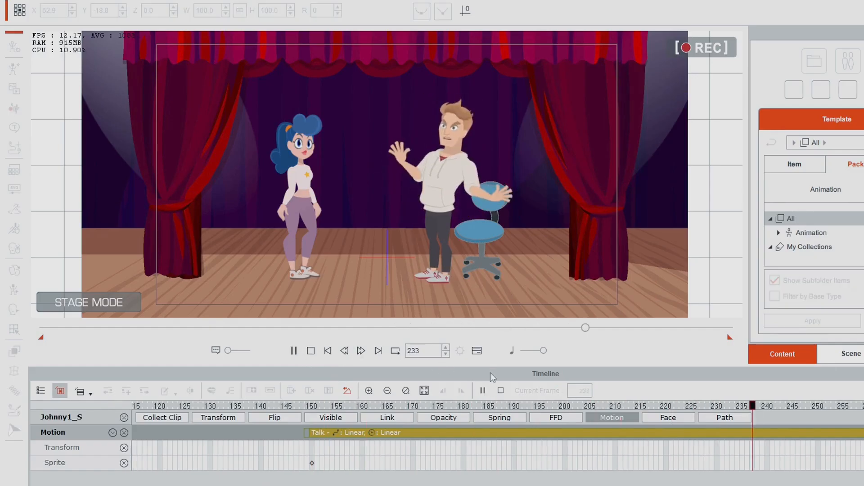
left_click(501, 390)
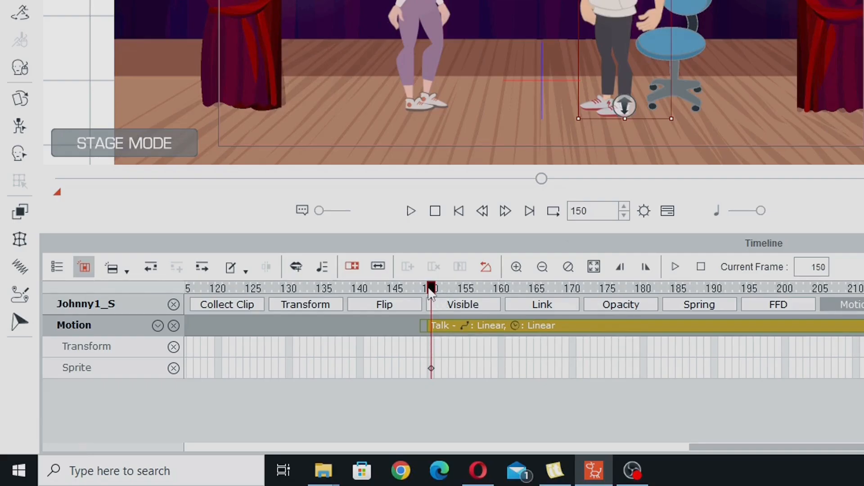
Step: Open the 2D Motion Key Editor for the male character at frame 150 and lock both feet
left_click(19, 126)
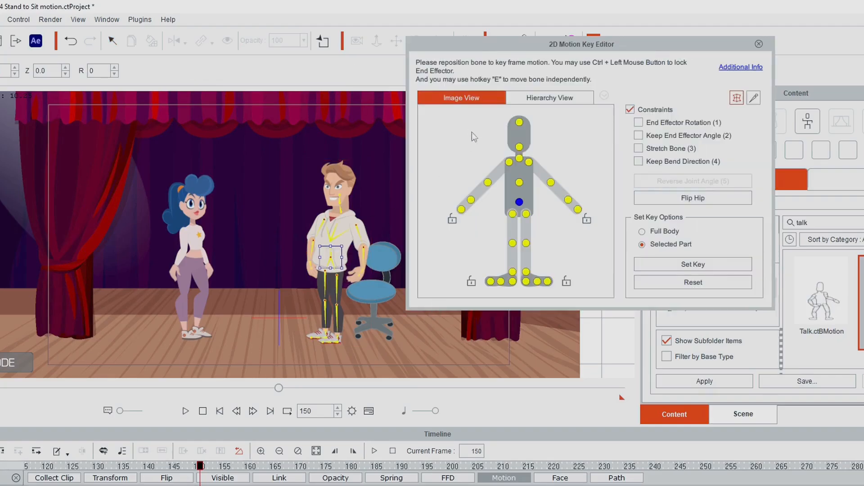
left_click_drag(434, 41, 456, 42)
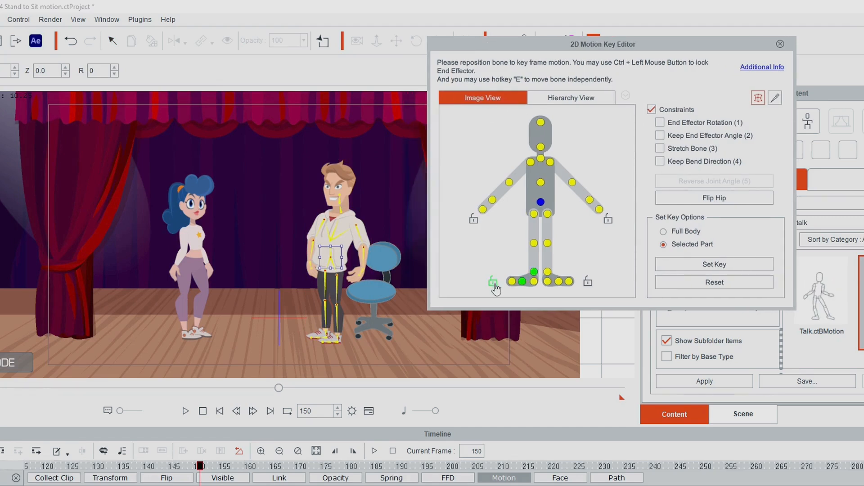
left_click(494, 284)
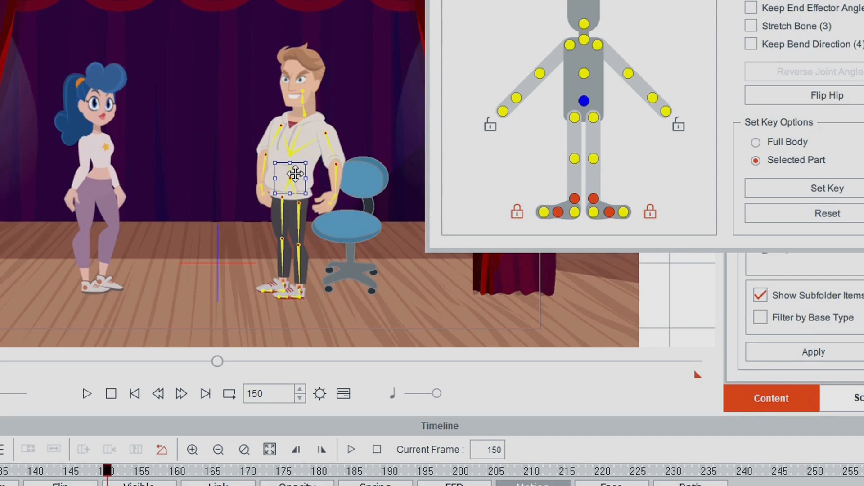
Step: Move the hip back and down onto the chair seat and lean the torso forward to form a seated pose
left_click_drag(295, 174, 343, 197)
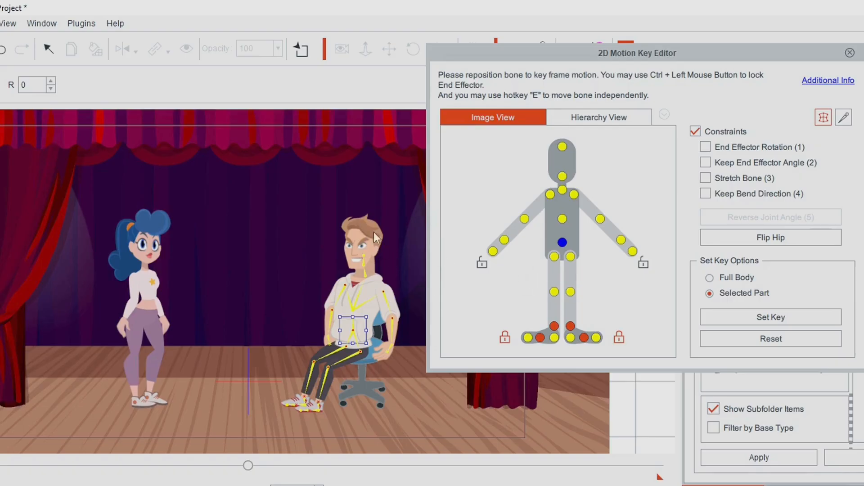
left_click(563, 219)
left_click_drag(382, 297, 369, 311)
left_click(563, 242)
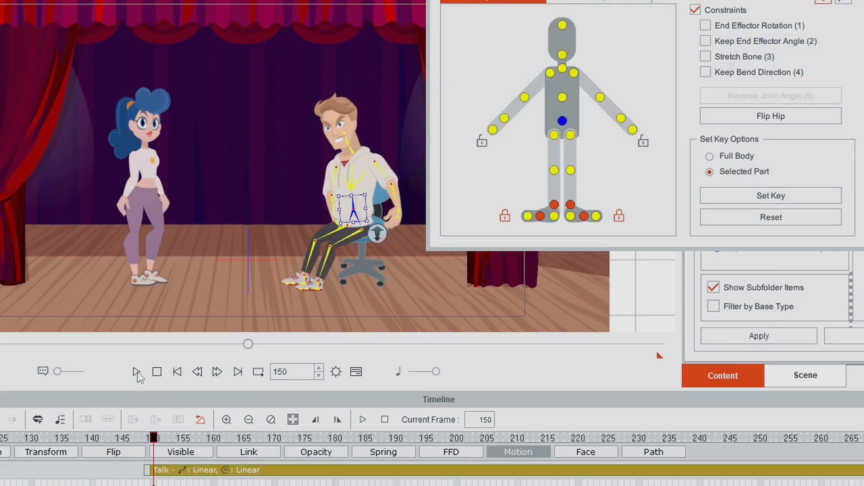
Step: Play the seated talking motion from frame 150, and replay the whole animation from frame 0
left_click(137, 485)
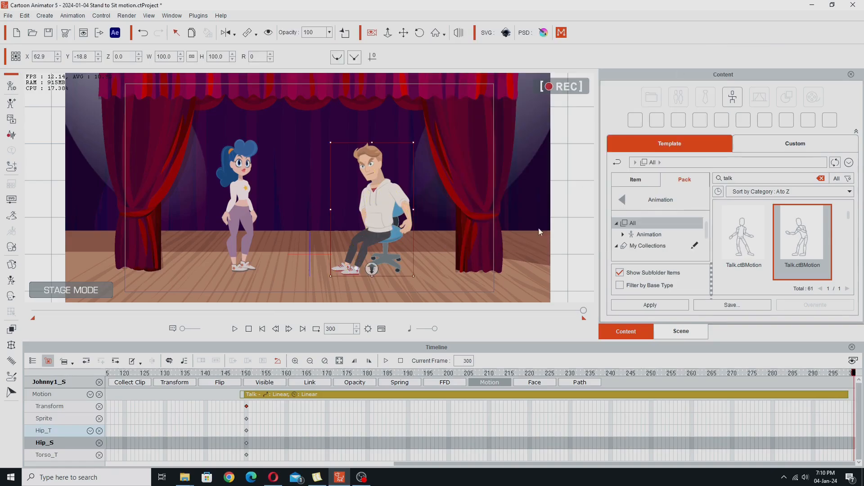
left_click(249, 328)
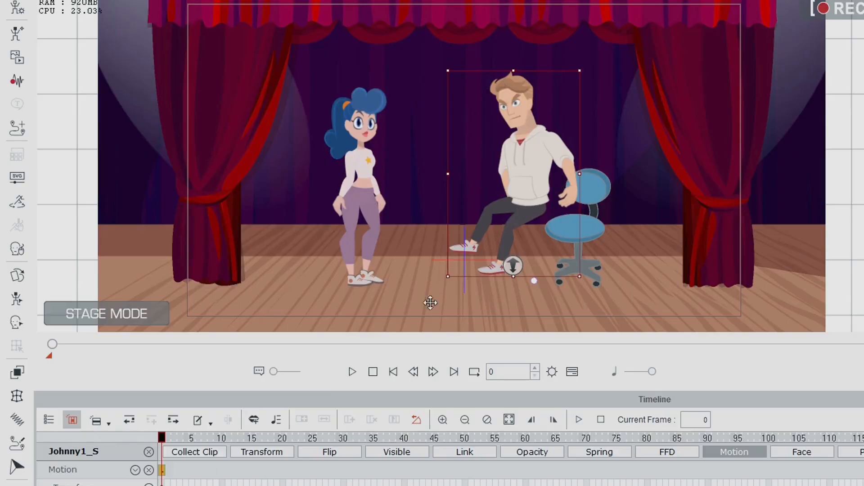
left_click(352, 373)
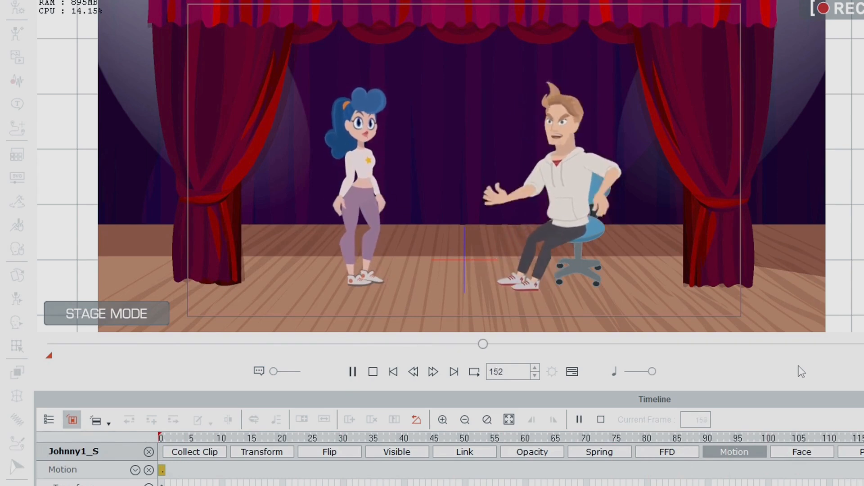
left_click(373, 373)
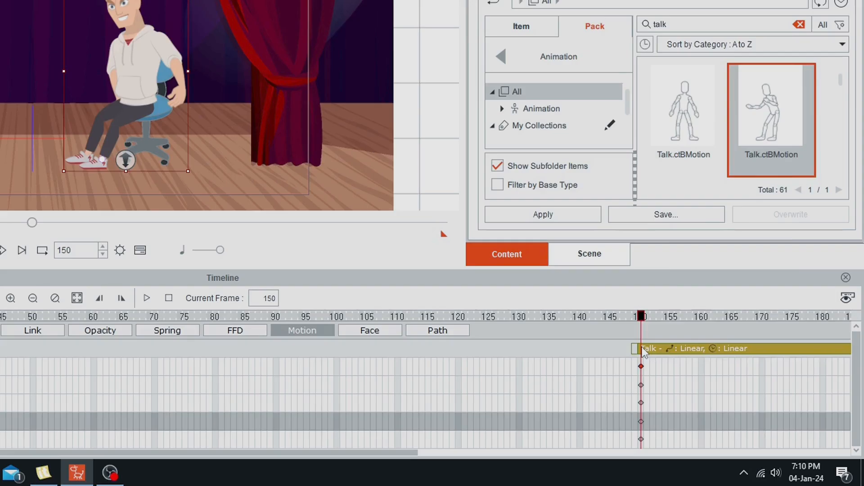
right_click(679, 371)
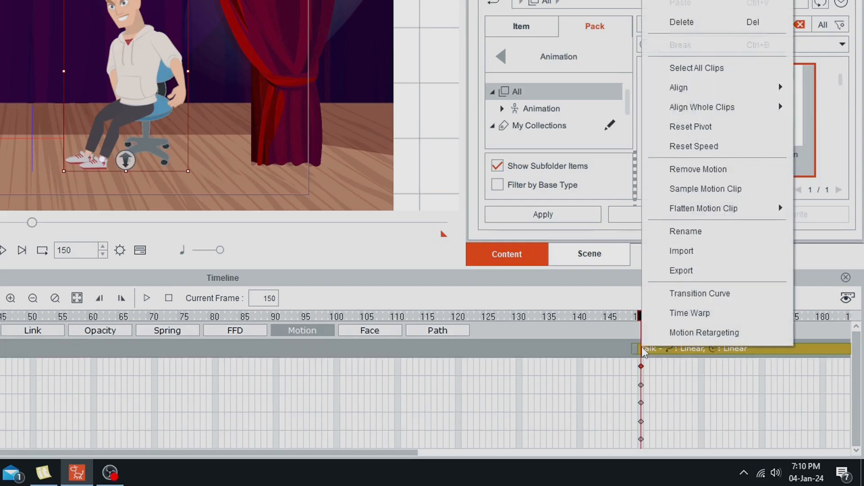
mouse_move(724, 258)
left_click(858, 356)
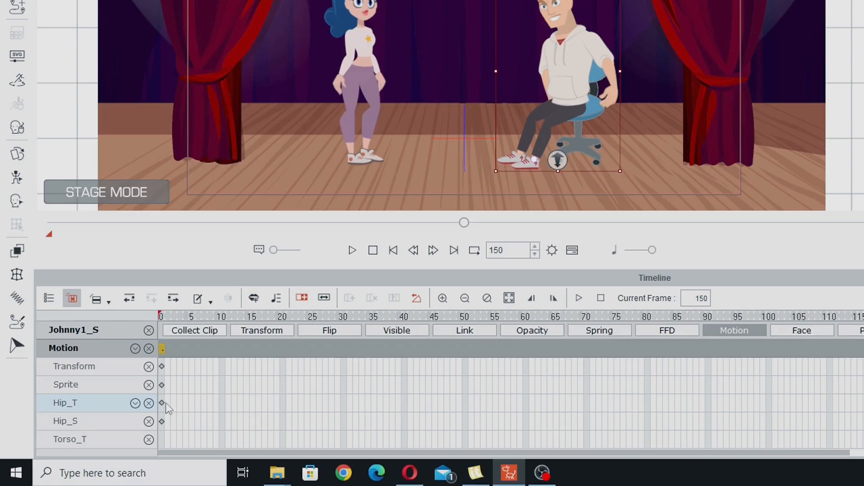
Step: Flatten all key data of the Talk motion clip at frame 150 into the clip
left_click(162, 403)
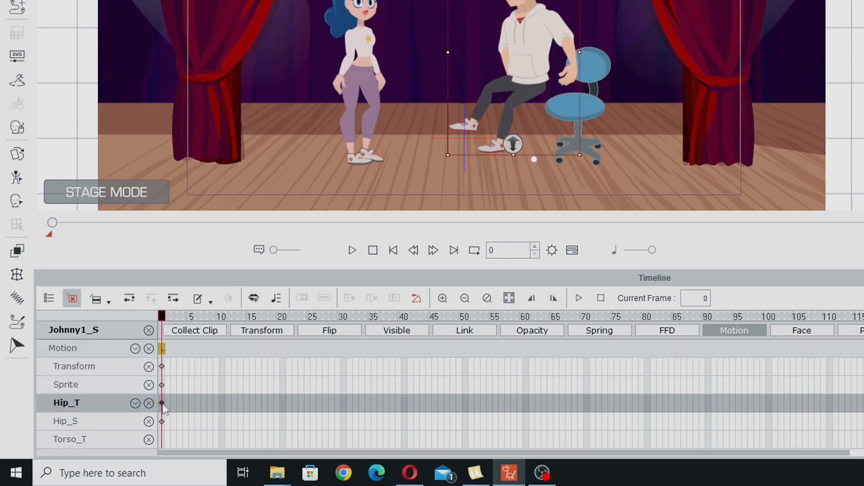
left_click(641, 403)
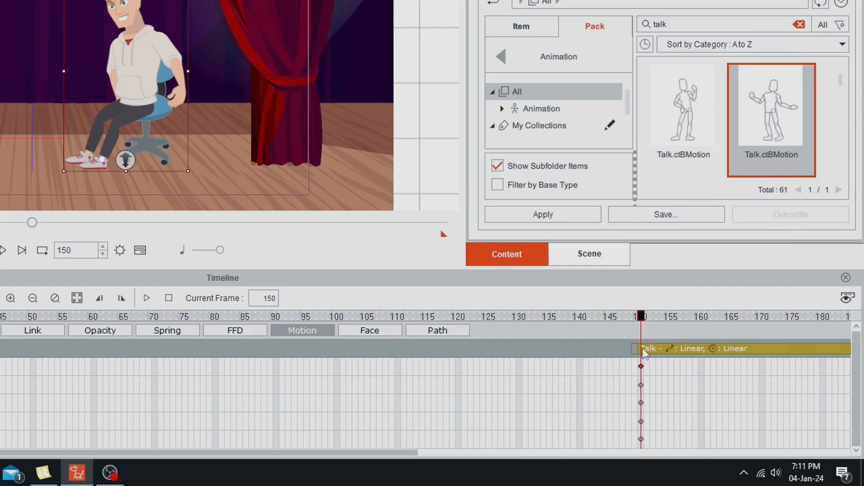
right_click(716, 396)
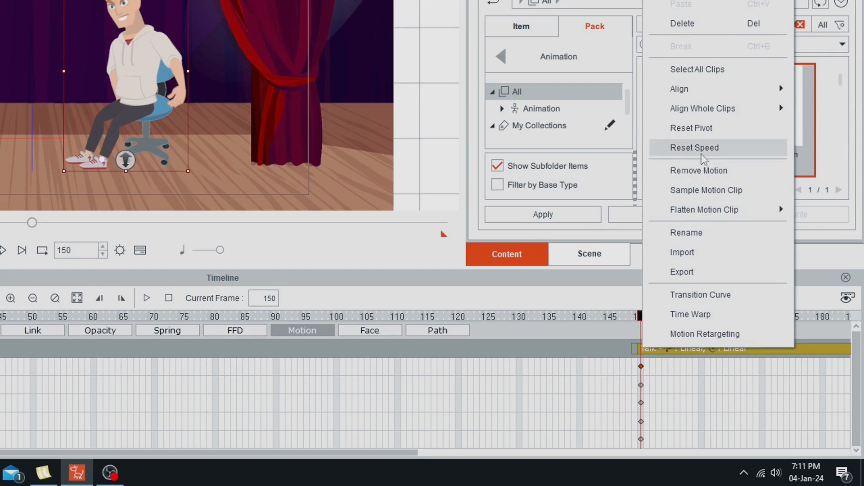
mouse_move(702, 210)
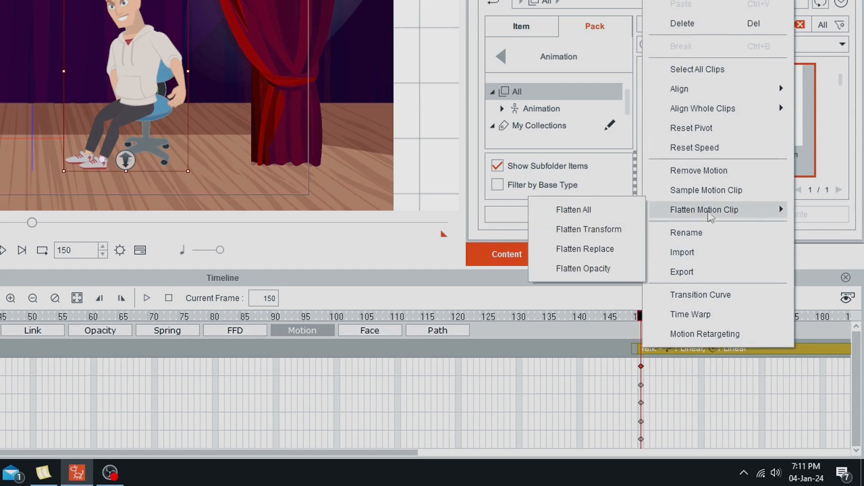
left_click(583, 210)
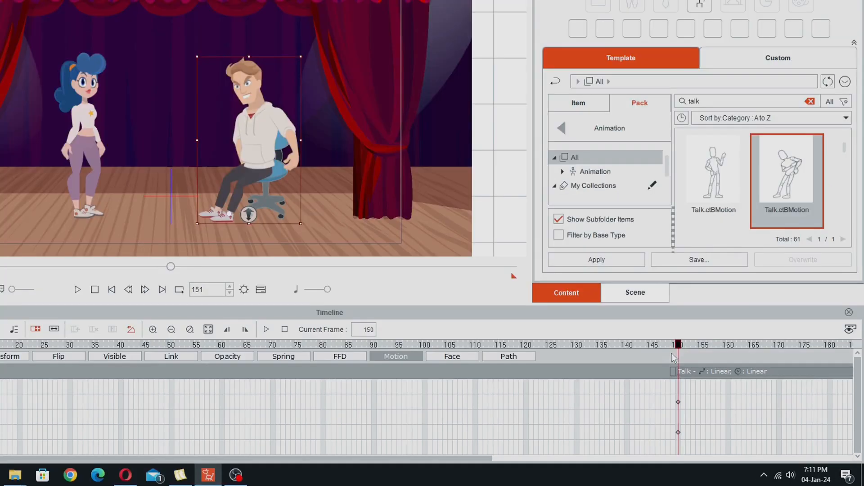
Step: Show the male character's Collect Clip track and mark the seated pose at frame 150 on it
left_click(674, 358)
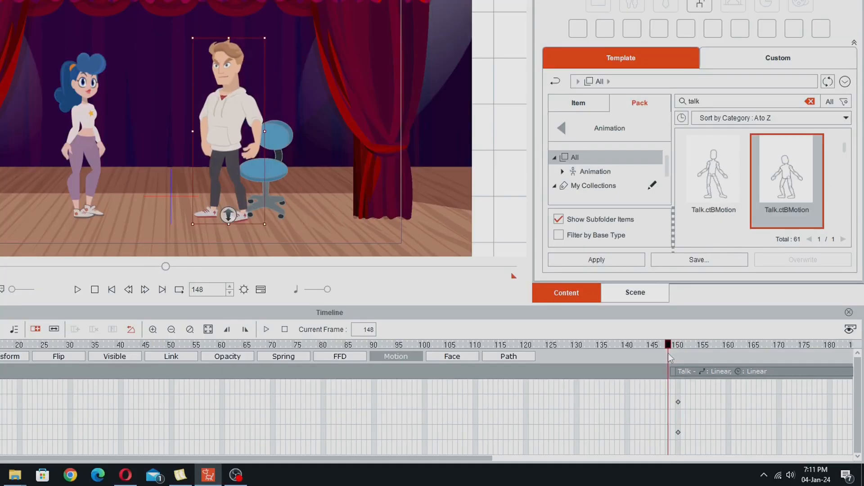
left_click_drag(672, 356, 79, 373)
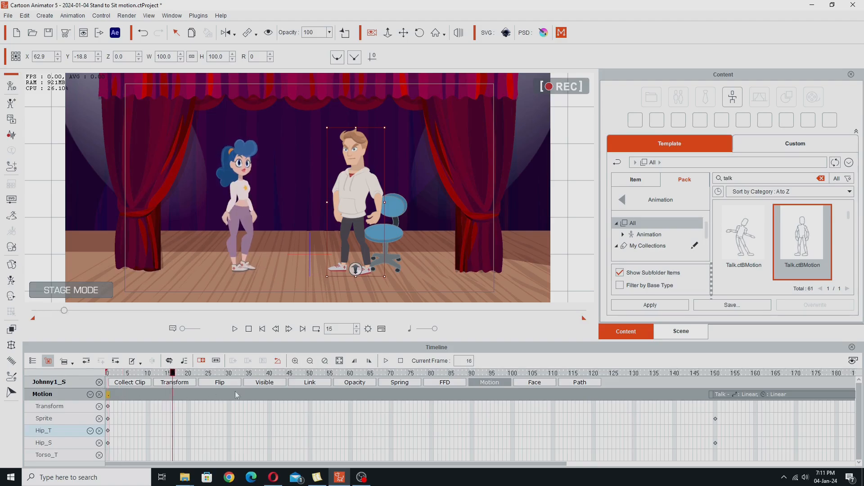
left_click_drag(714, 373, 715, 445)
left_click(716, 445)
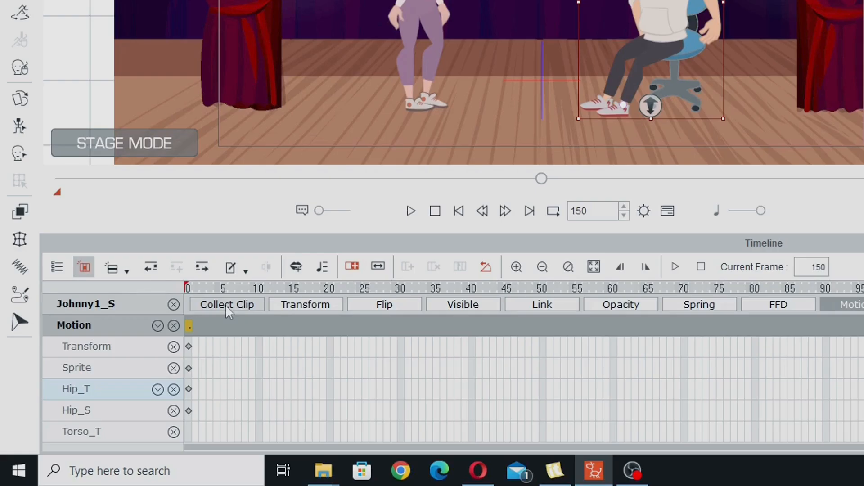
left_click(225, 305)
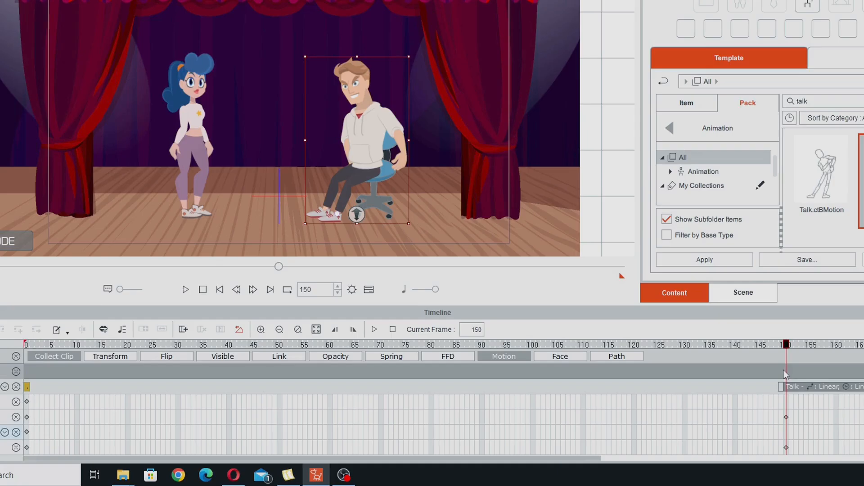
left_click(784, 370)
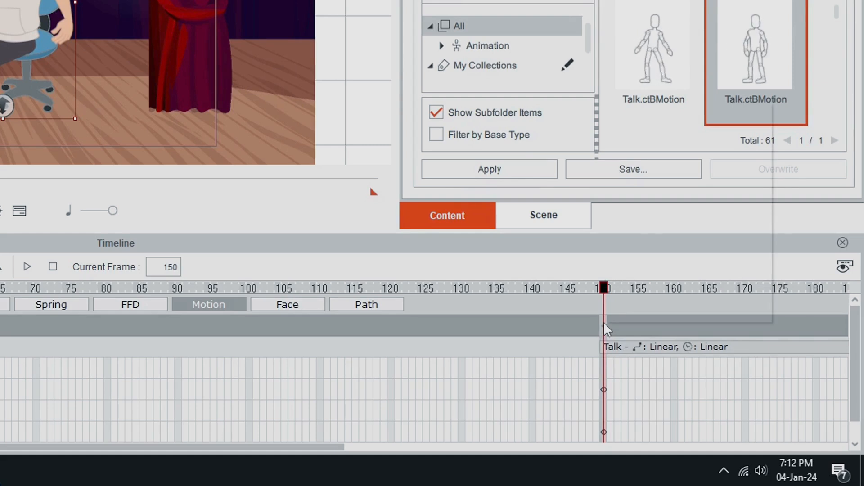
Step: Export the collected pose as Sitting Pose Side G3.ctBMotion in the 003 Character Tests folder, replacing the existing file
right_click(604, 322)
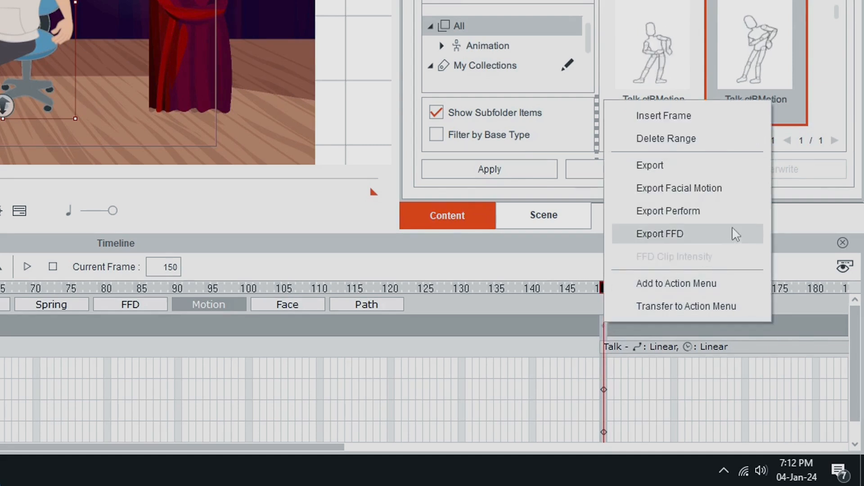
left_click(650, 166)
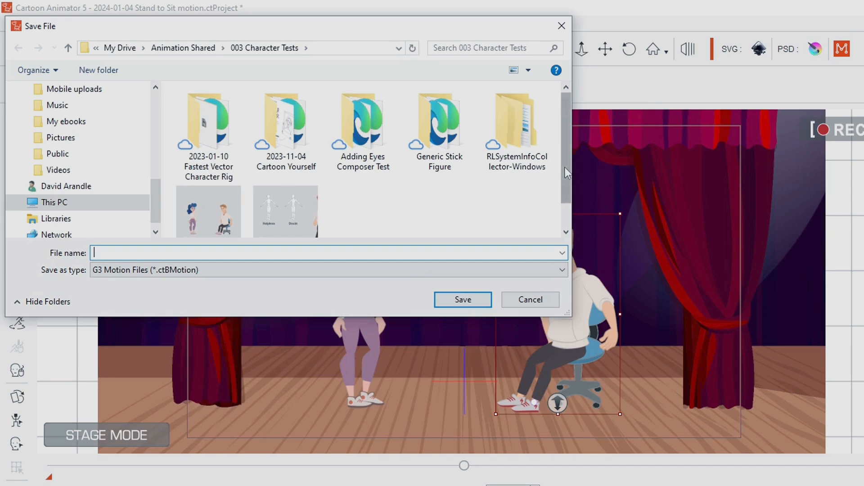
left_click_drag(565, 174, 563, 196)
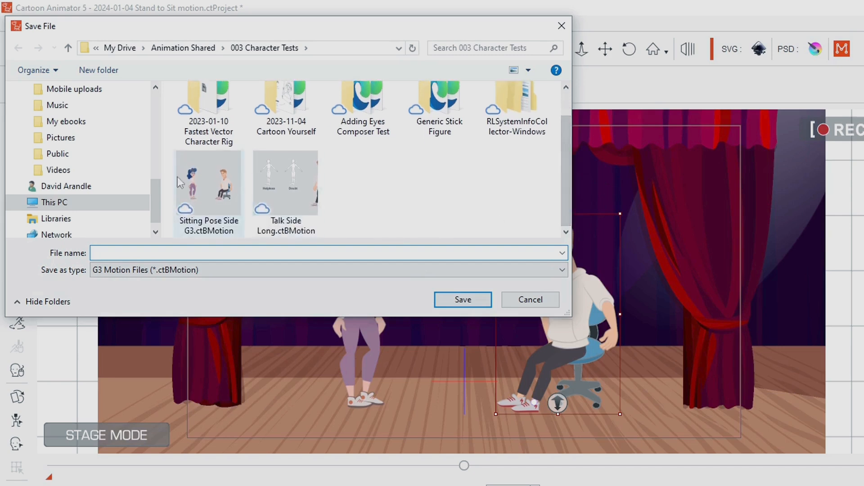
left_click(210, 179)
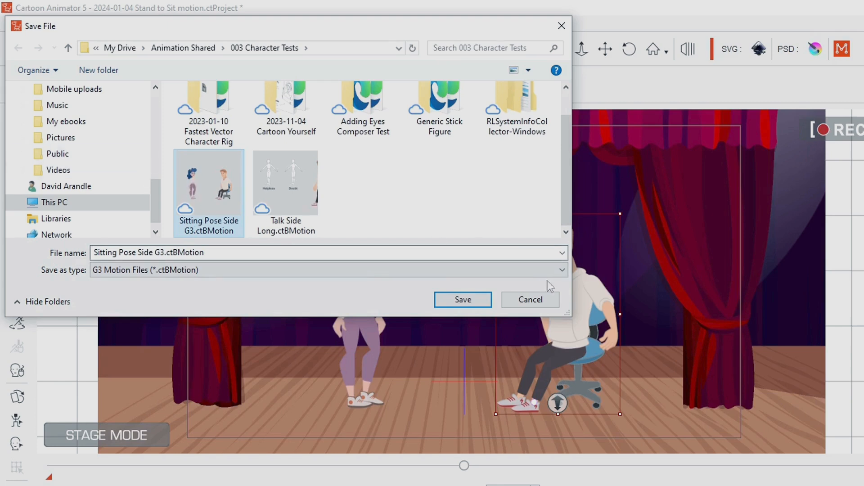
left_click(463, 300)
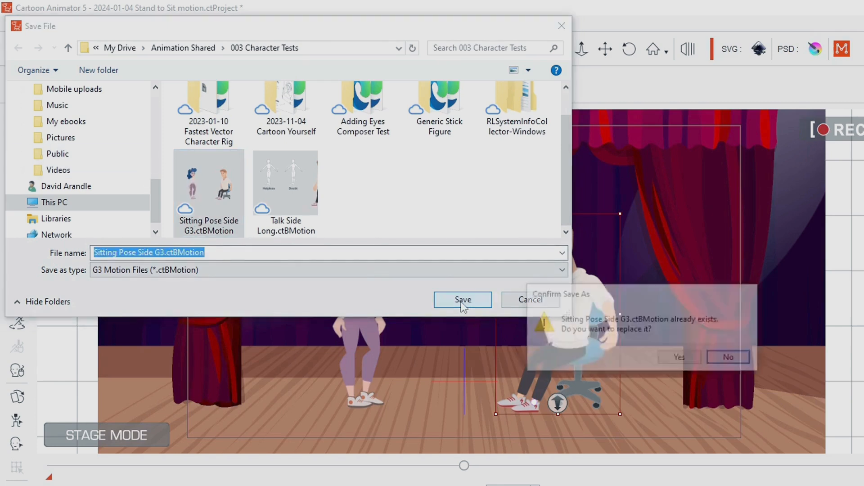
left_click(687, 362)
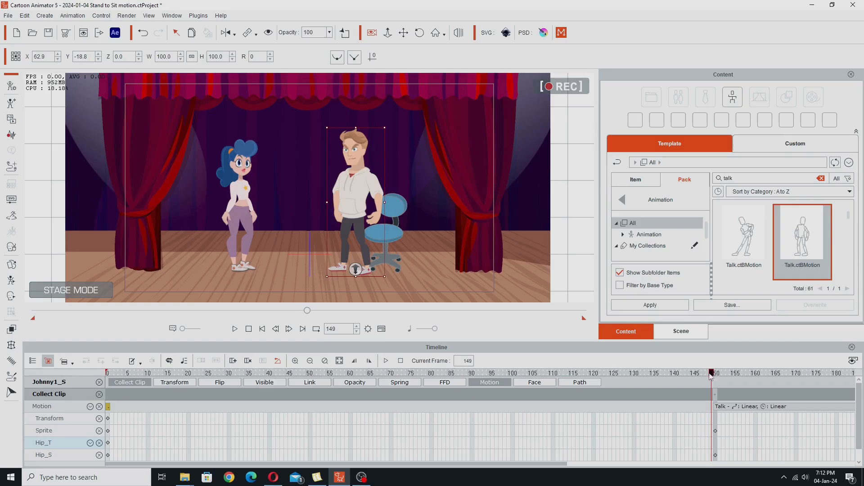
Step: Import Sitting Pose Side G3.ctBMotion onto the motion clip at frame 0 and play the animation
left_click_drag(678, 373, 108, 394)
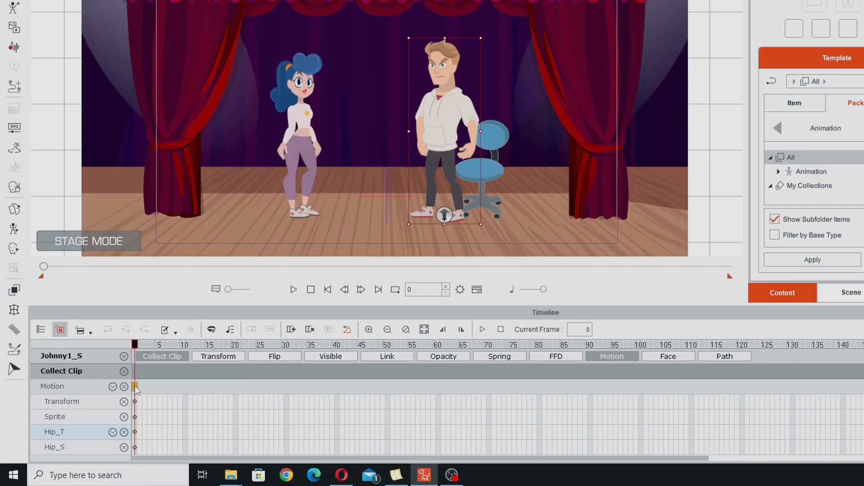
right_click(135, 387)
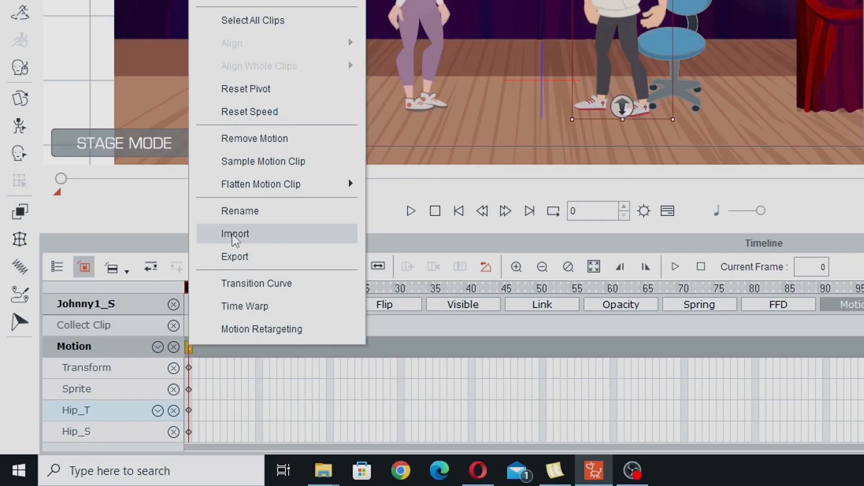
left_click(233, 235)
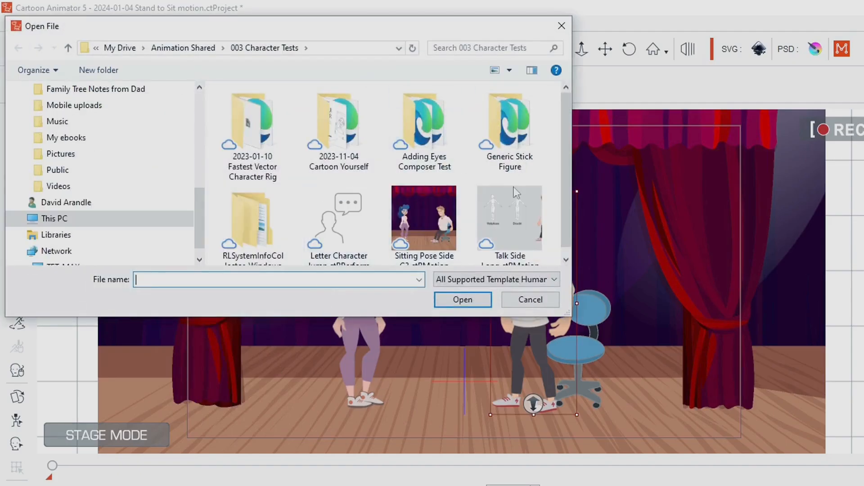
left_click(424, 220)
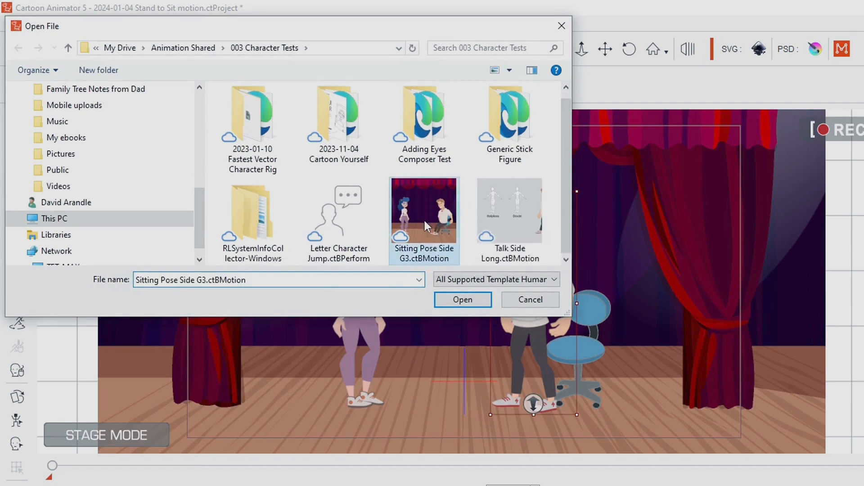
left_click(455, 300)
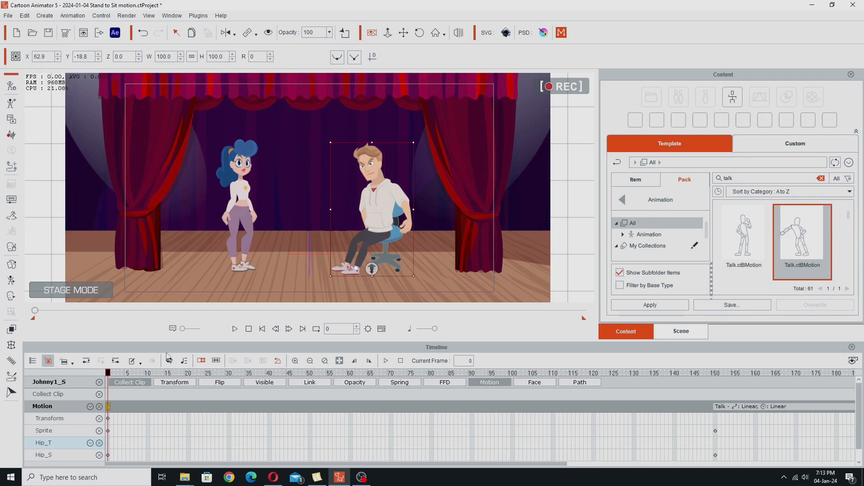
left_click(235, 329)
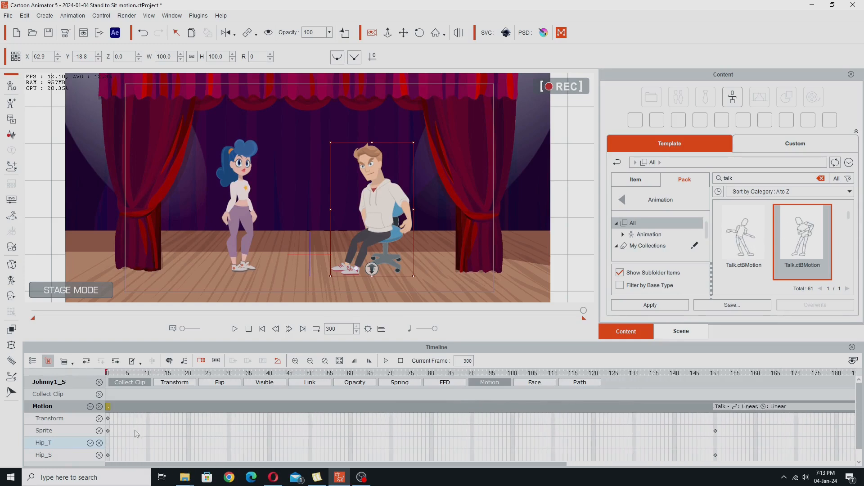
Step: In the 2D Motion Key Editor at frame 0, rotate the male character's LArm about 22 degrees so the hand rests on his lap
left_click(110, 375)
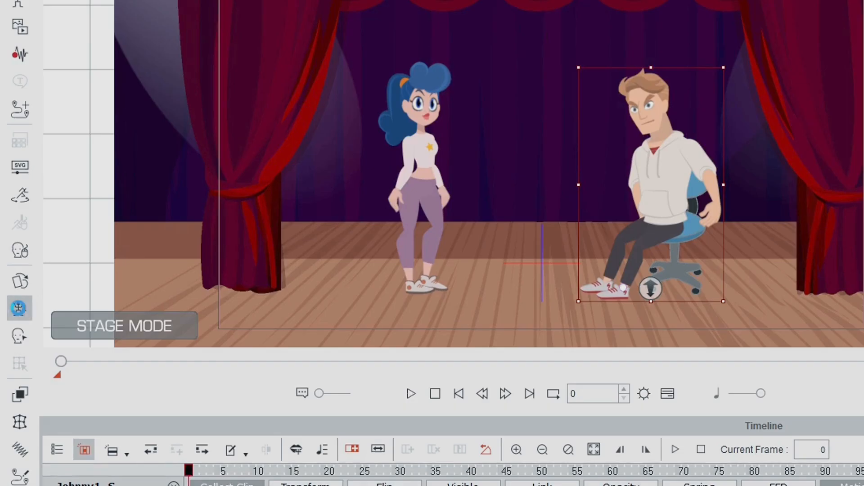
left_click(18, 308)
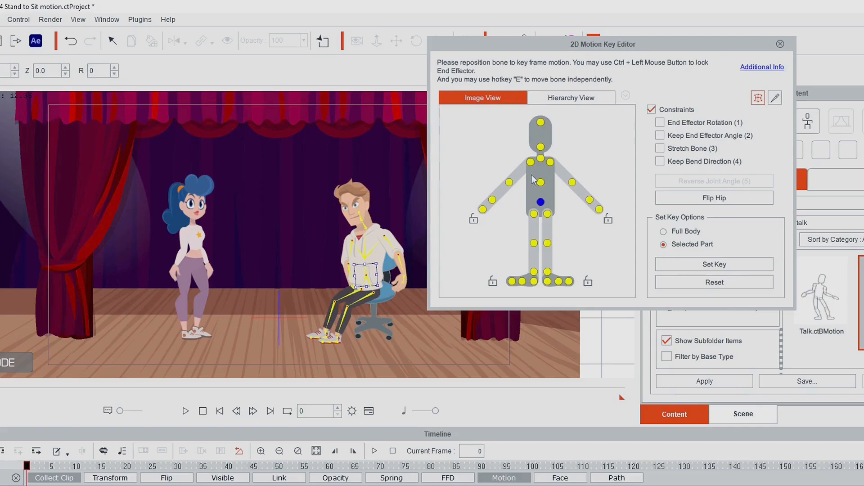
left_click(492, 199)
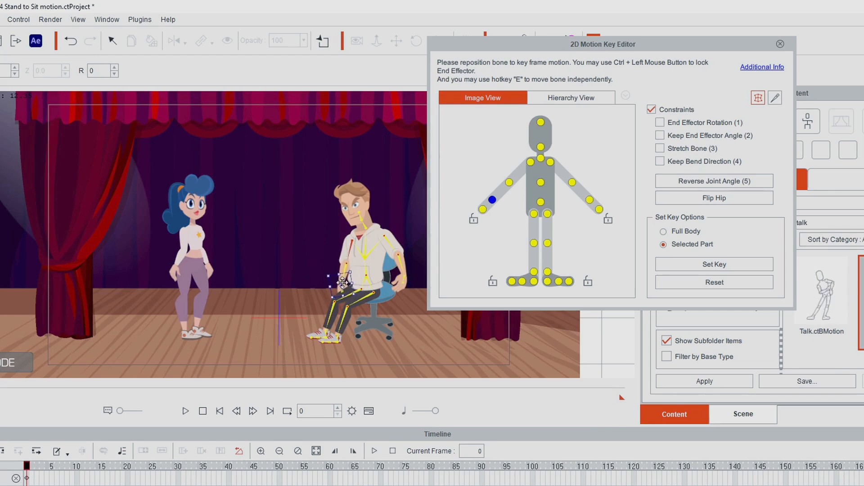
left_click(390, 247)
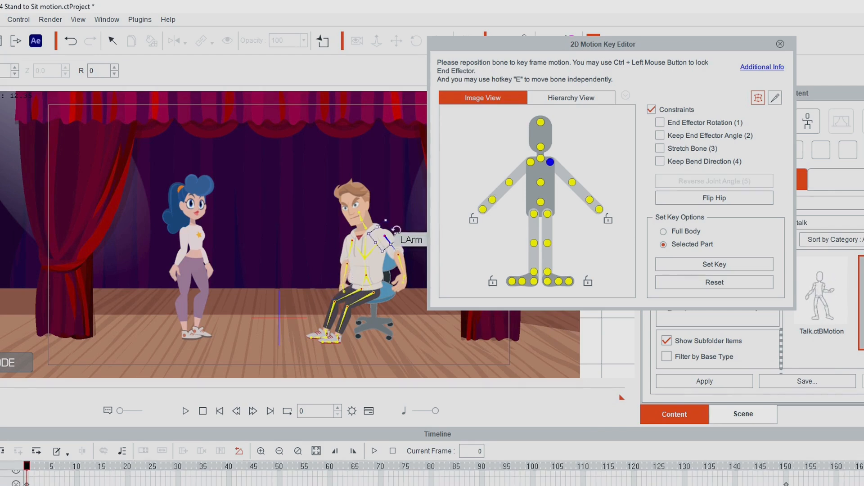
left_click_drag(396, 226, 395, 226)
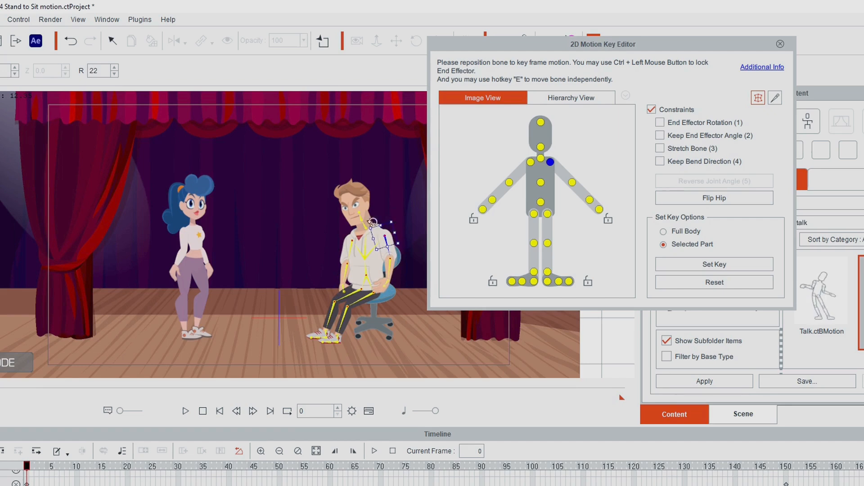
left_click(780, 45)
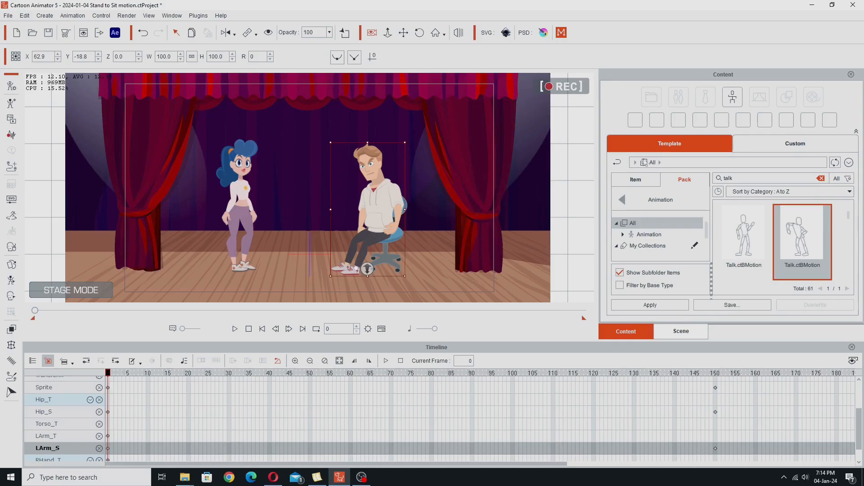
Step: Check the jump into the Talk clip around frame 150, and extend the clip's transition back to about frame 142
left_click_drag(110, 376, 718, 420)
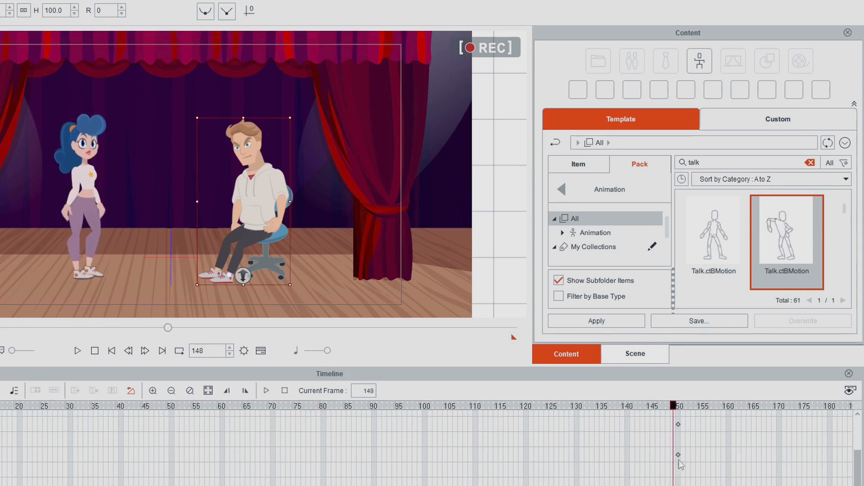
mouse_move(681, 464)
left_mouse_down()
mouse_move(693, 464)
mouse_move(649, 463)
mouse_move(699, 461)
mouse_move(667, 460)
mouse_move(691, 461)
left_mouse_up()
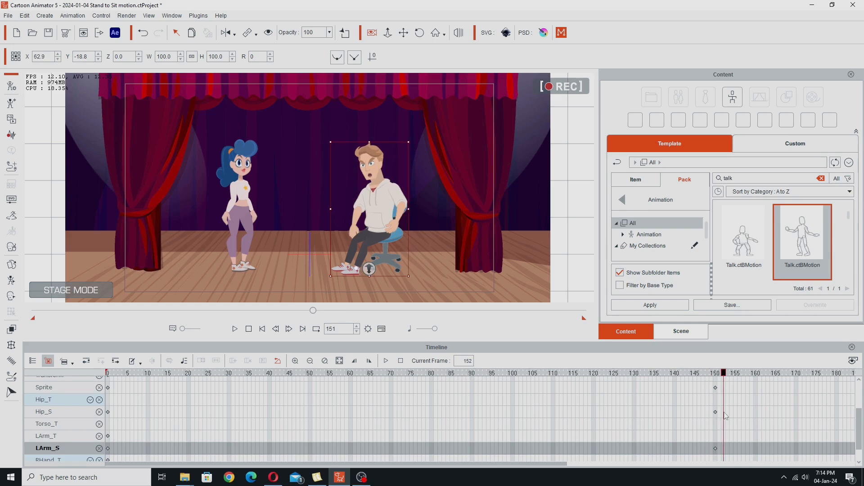
left_click_drag(725, 415, 698, 416)
left_click_drag(858, 423, 859, 398)
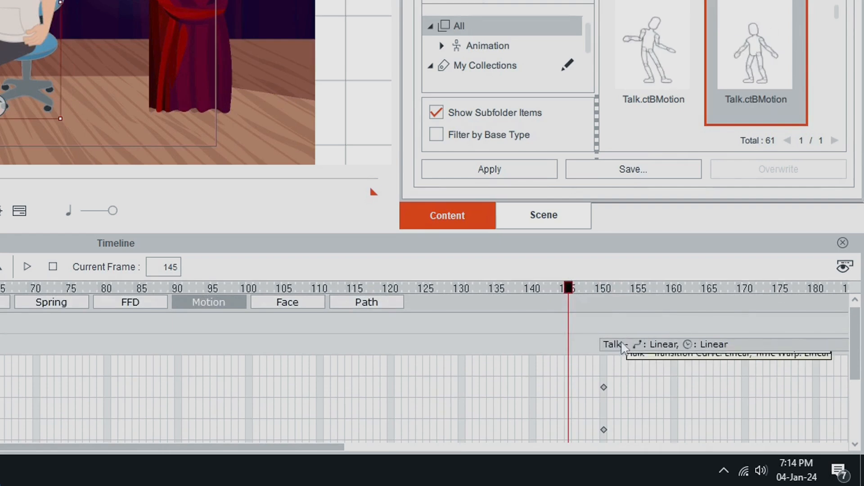
left_click(618, 343)
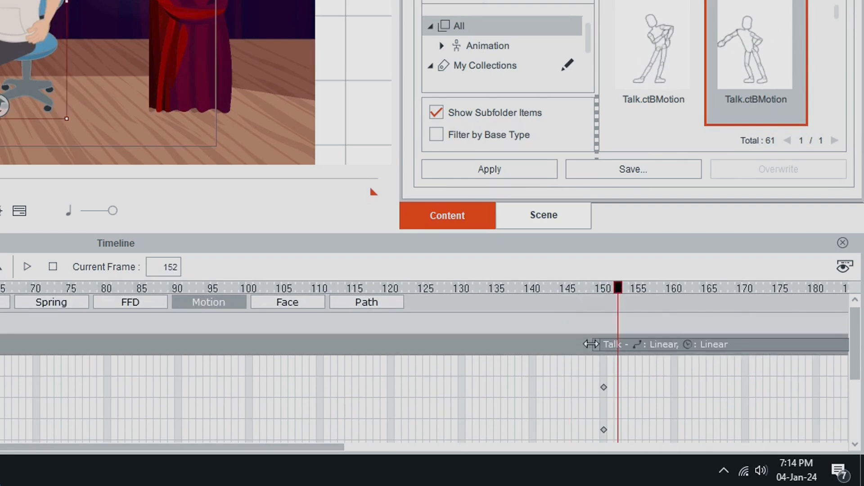
left_click_drag(591, 344, 541, 341)
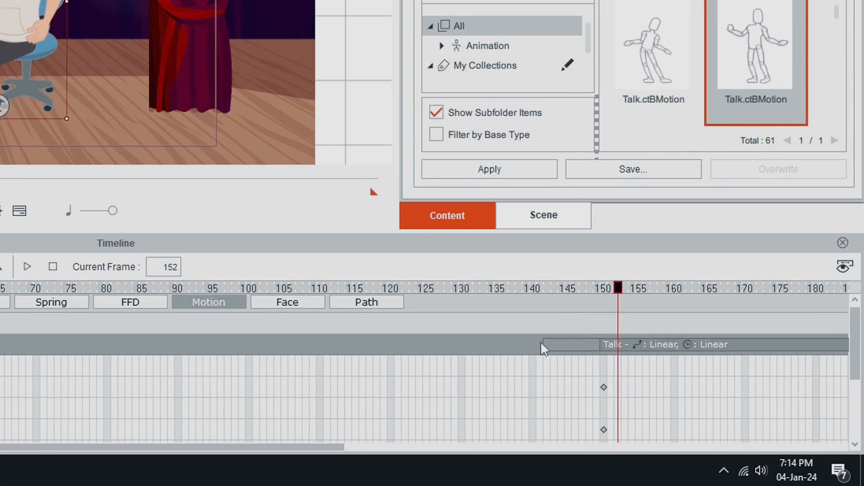
Step: Scrub through the extended Talk transition, hide the timeline and play the whole animation from frame 0
left_click_drag(529, 290, 641, 312)
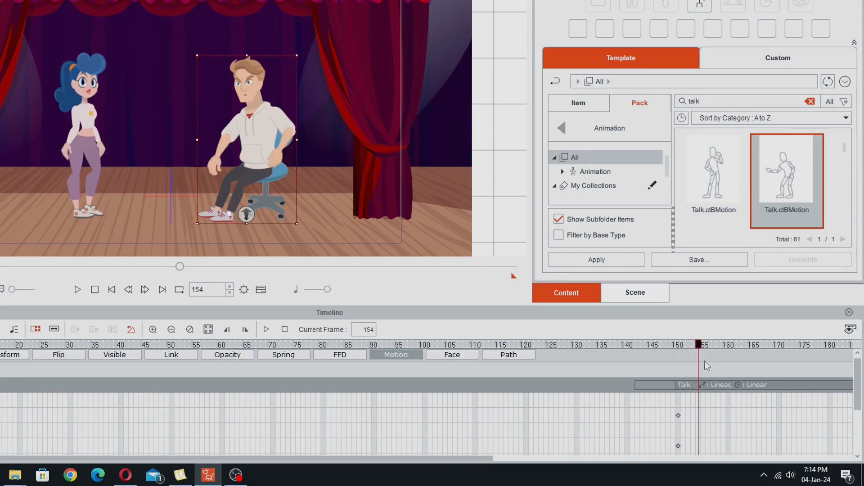
left_click_drag(705, 365, 272, 370)
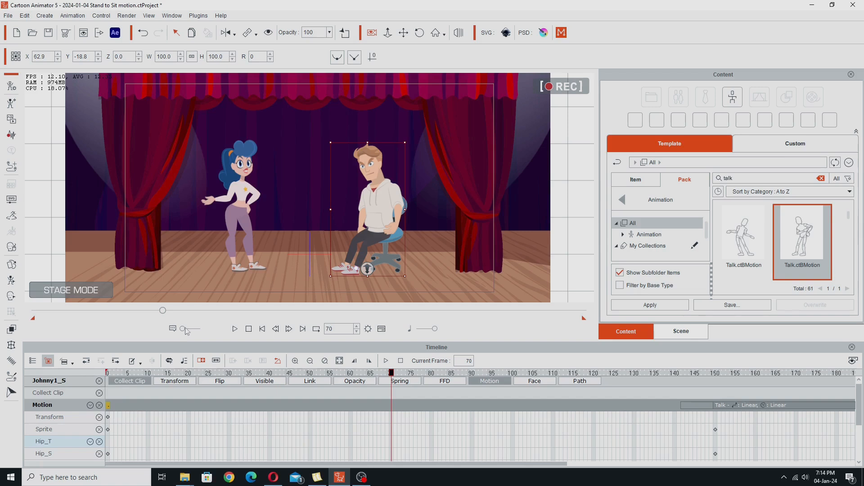
left_click(249, 330)
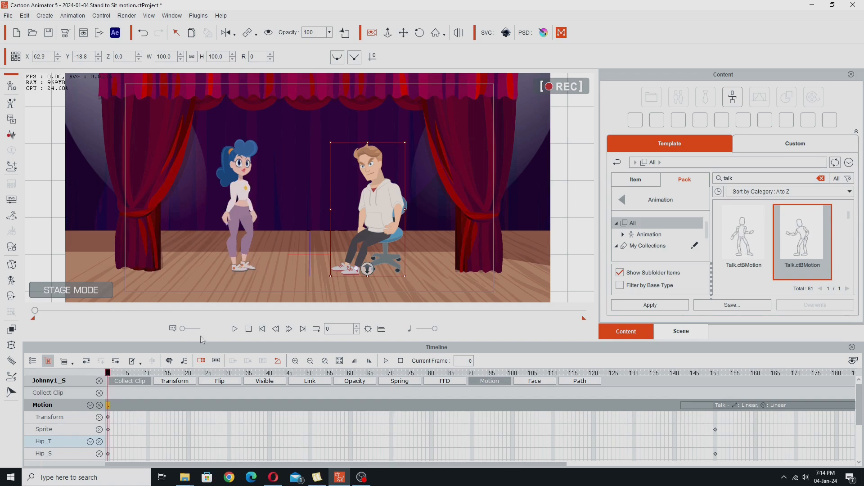
left_click(381, 330)
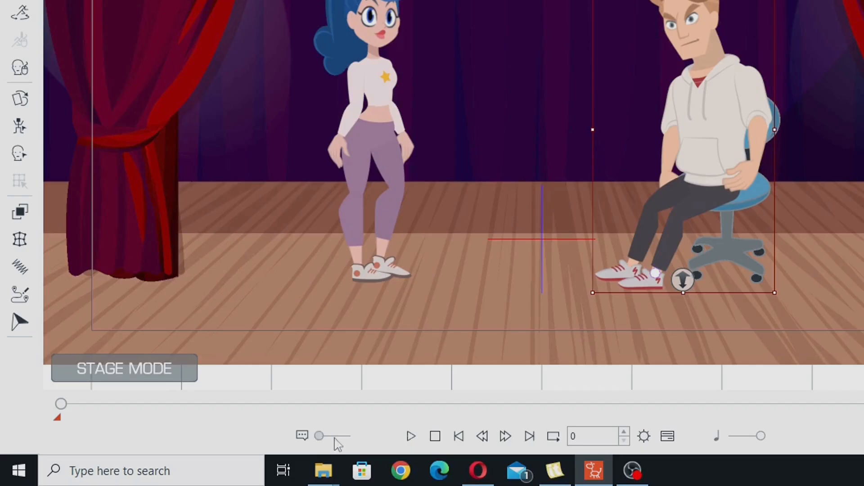
left_click(410, 436)
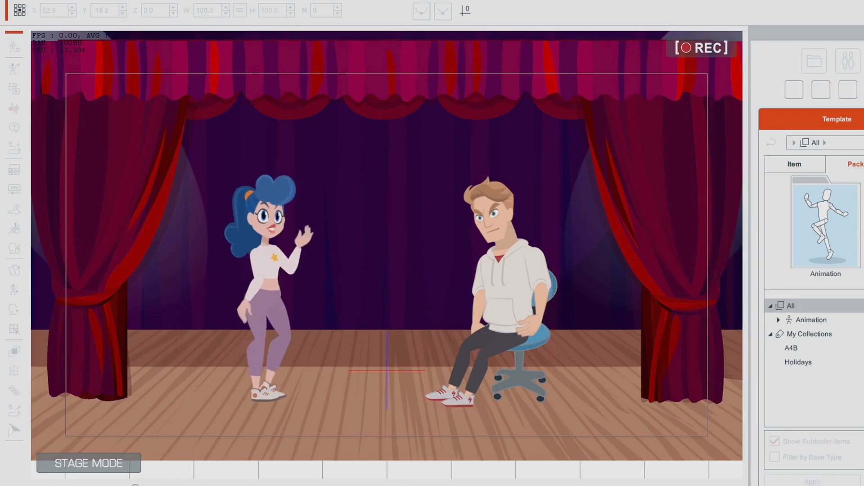